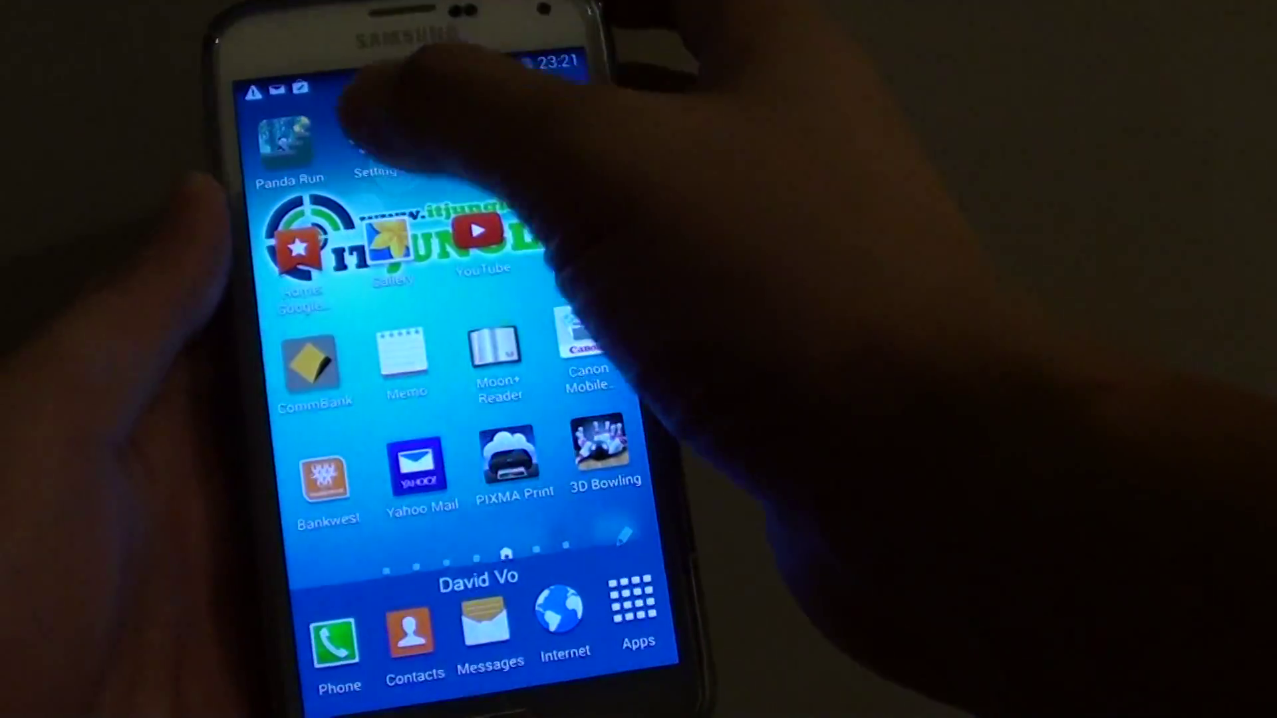
Step: Launch Settings from the home screen and go to Language and input
left_click(342, 100)
scroll(400, 349, "down", 5)
scroll(399, 349, "down", 5)
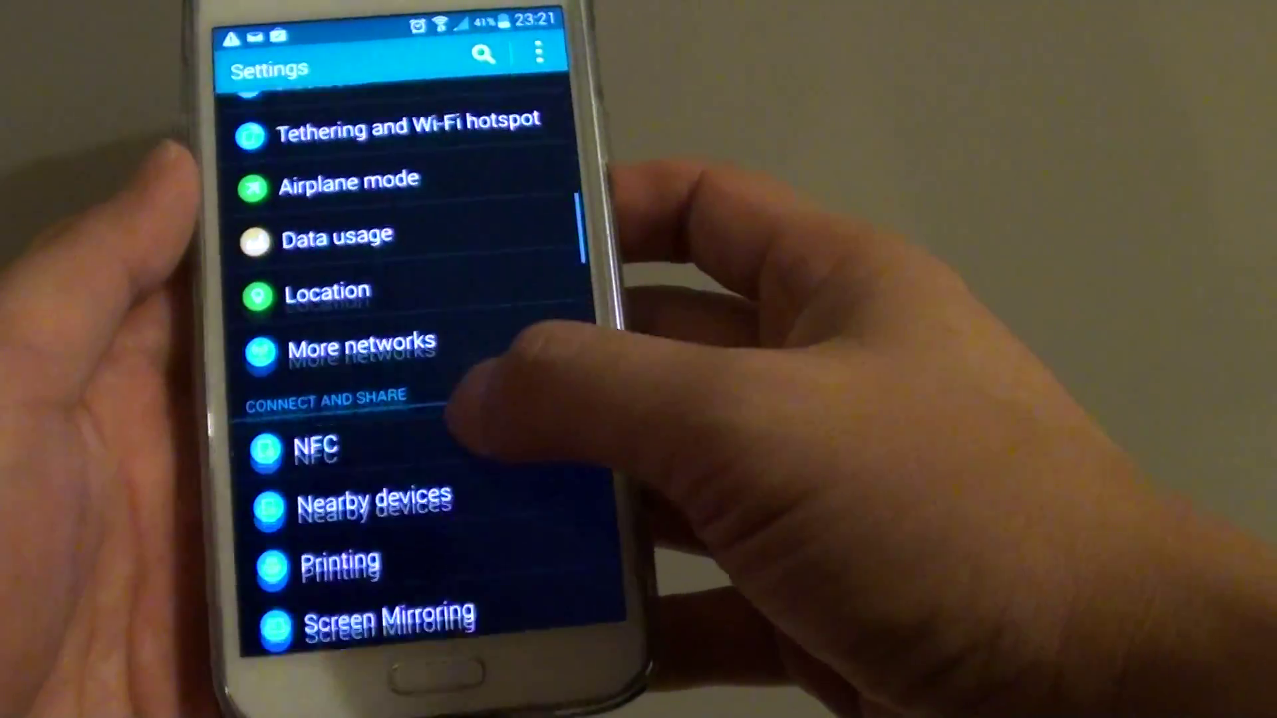
scroll(399, 349, "down", 3)
scroll(440, 349, "down", 5)
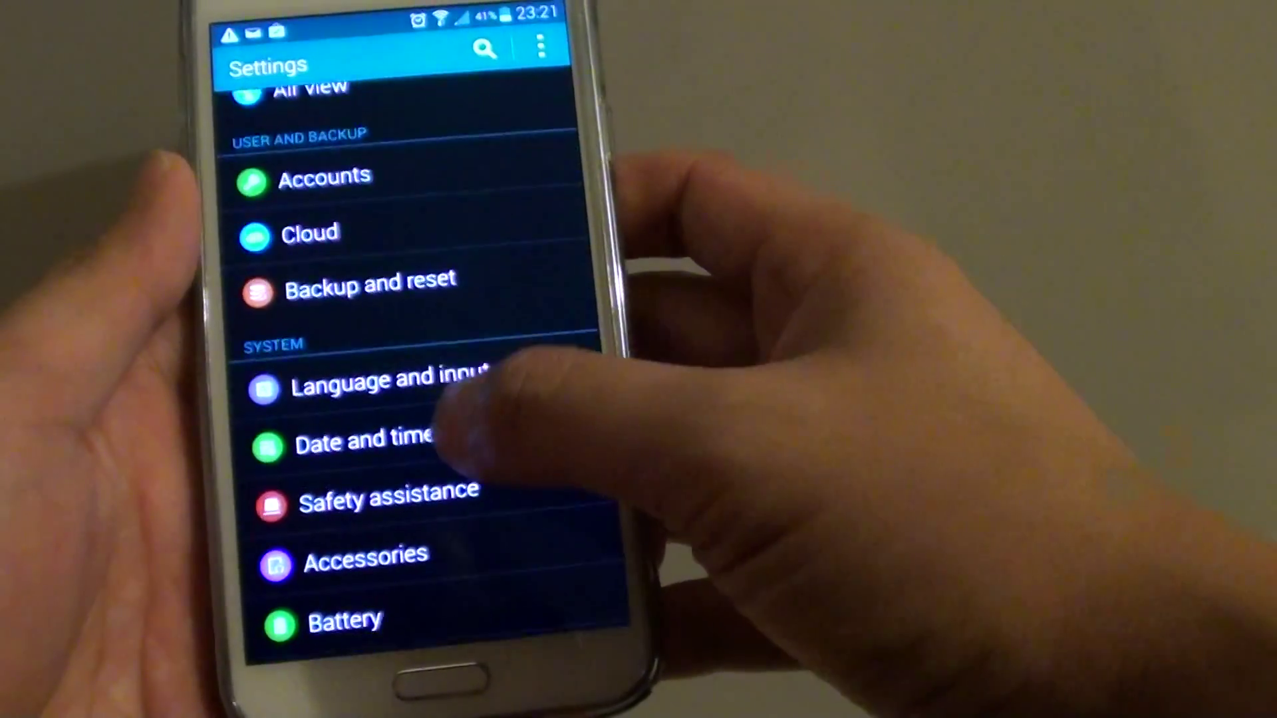
scroll(469, 429, "down", 2)
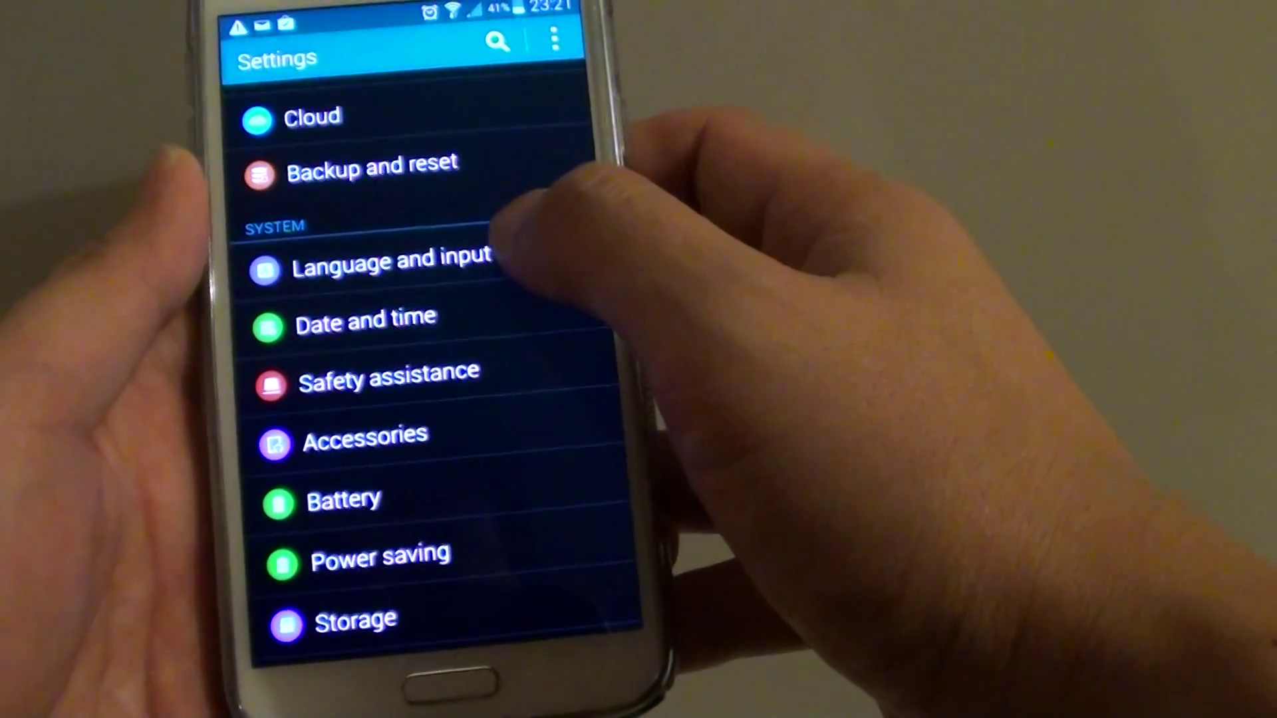
left_click(480, 262)
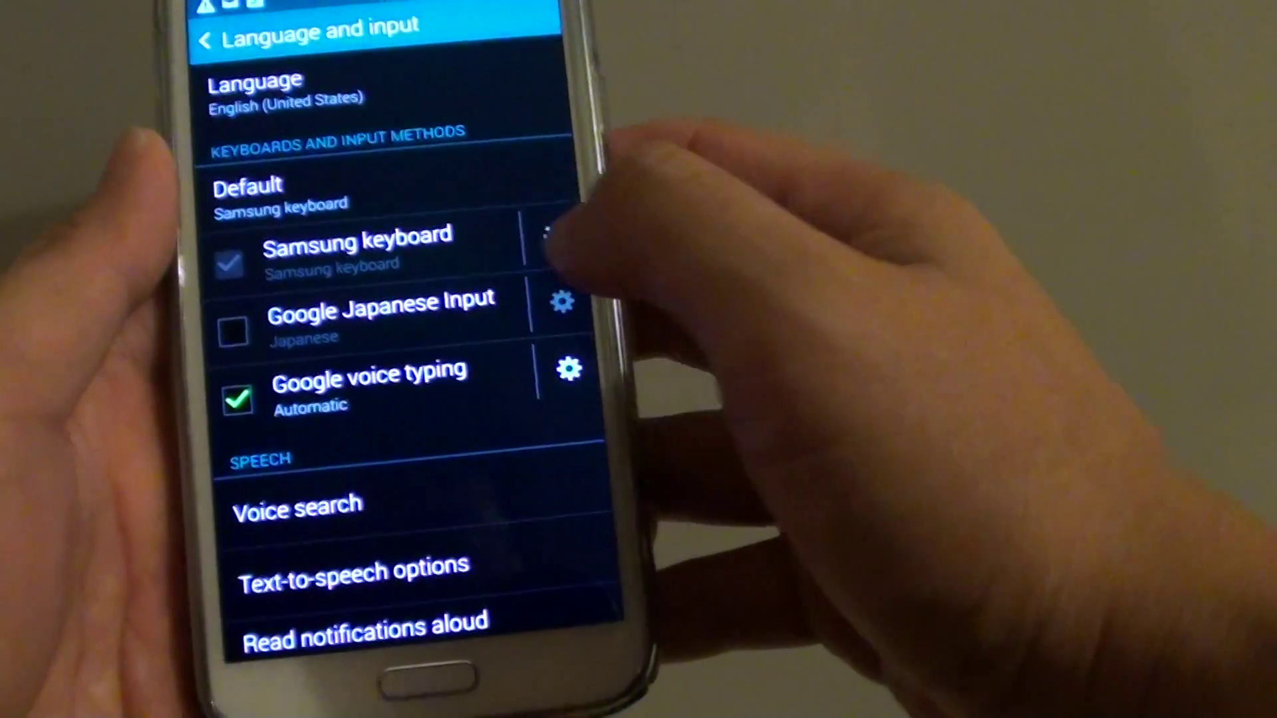
Step: Open Samsung keyboard settings to view its input languages, English UK and US checked
left_click(564, 255)
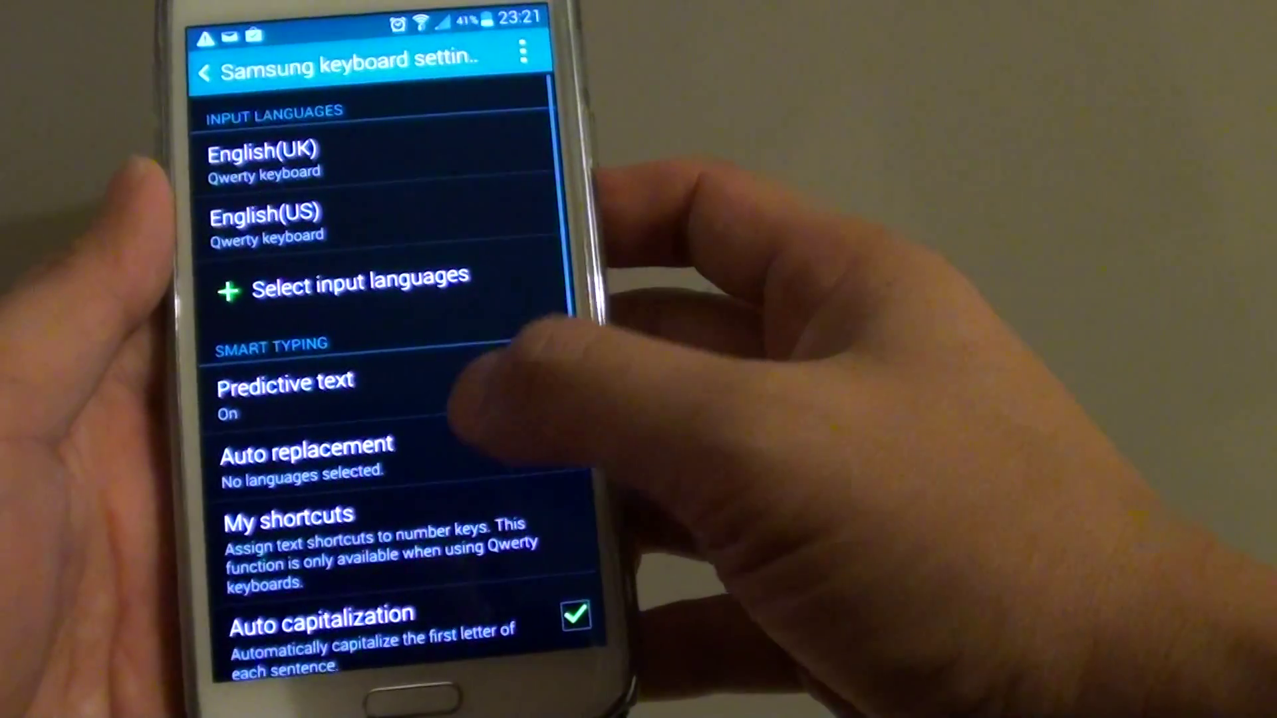
scroll(469, 359, "up", 1)
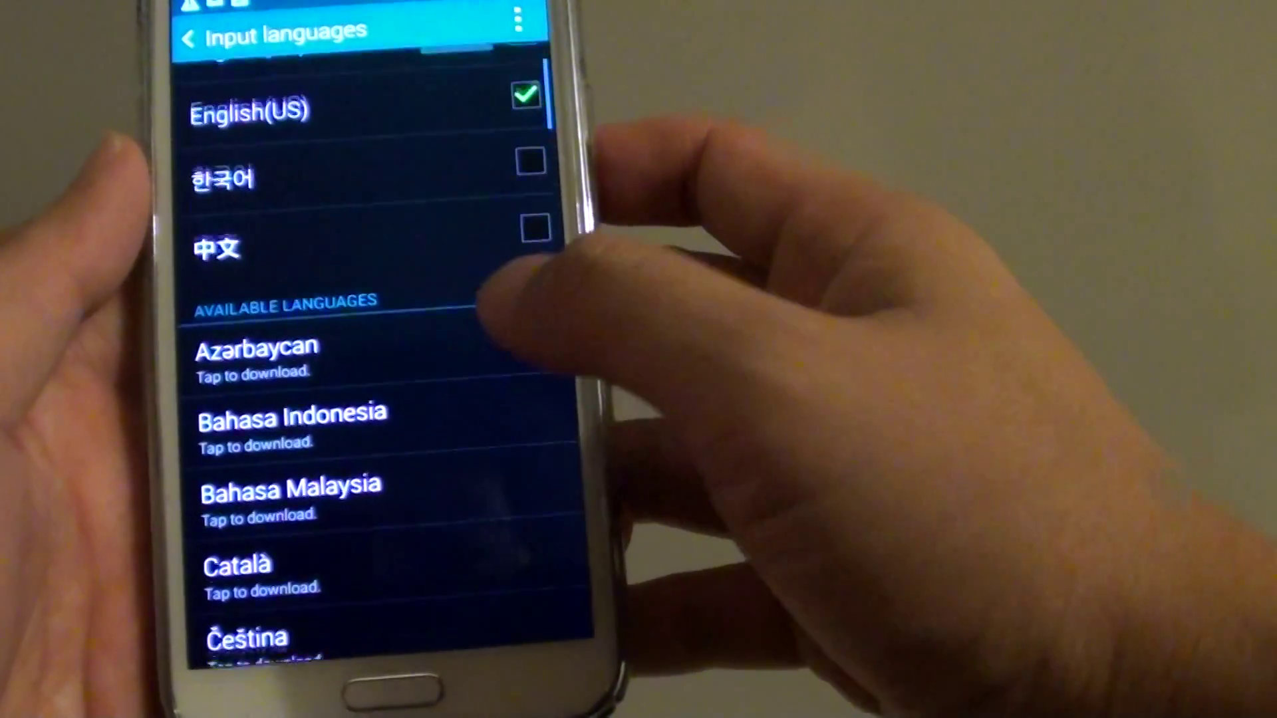
scroll(479, 319, "down", 1)
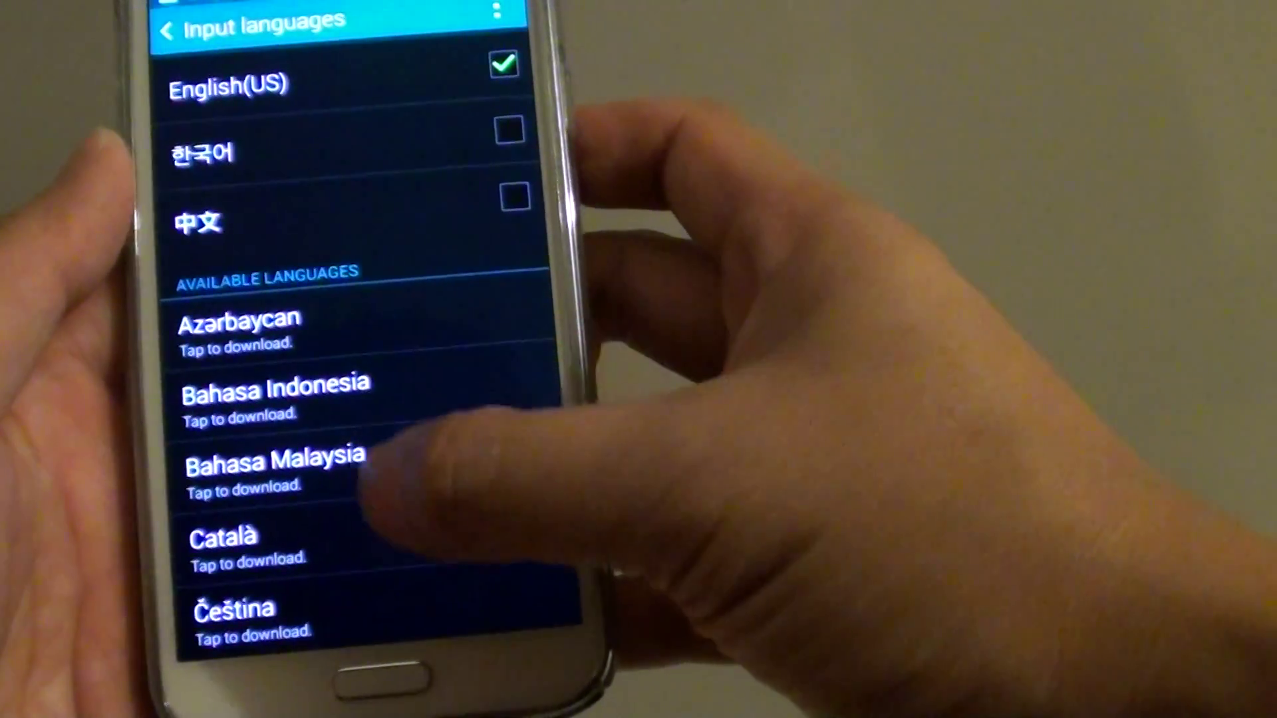
scroll(399, 379, "down", 1)
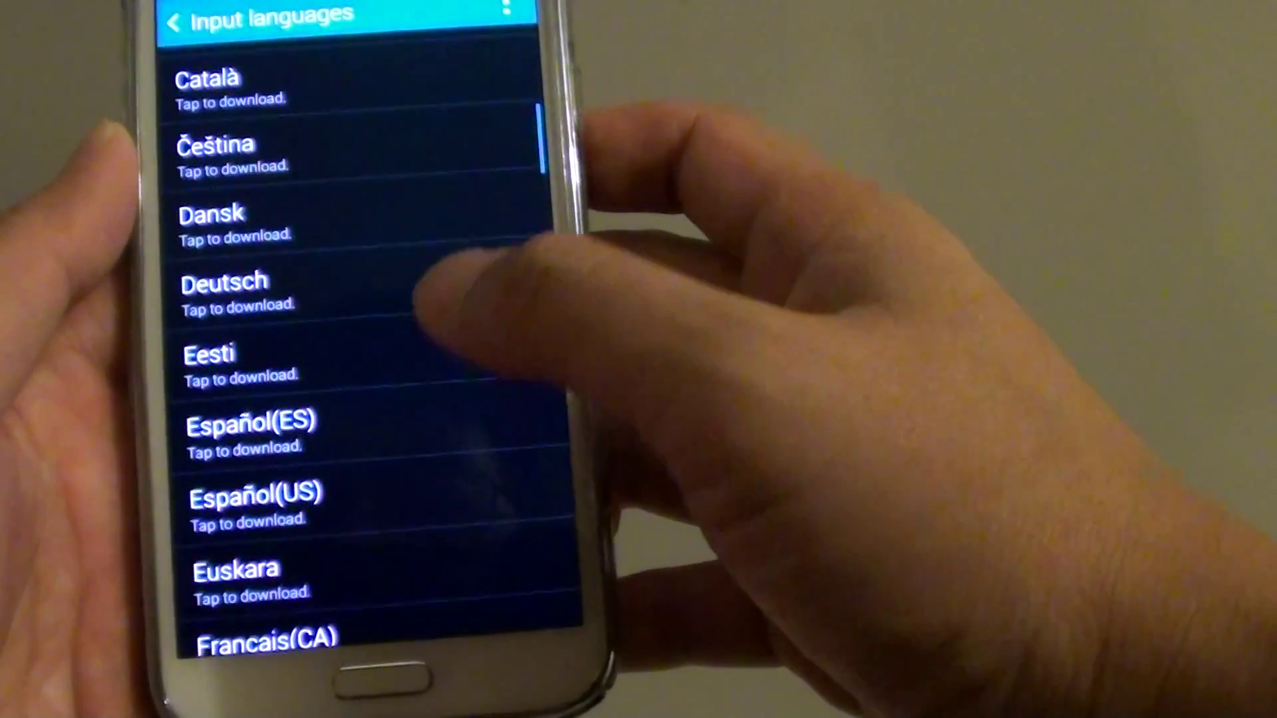
scroll(440, 300, "down", 5)
scroll(429, 340, "down", 5)
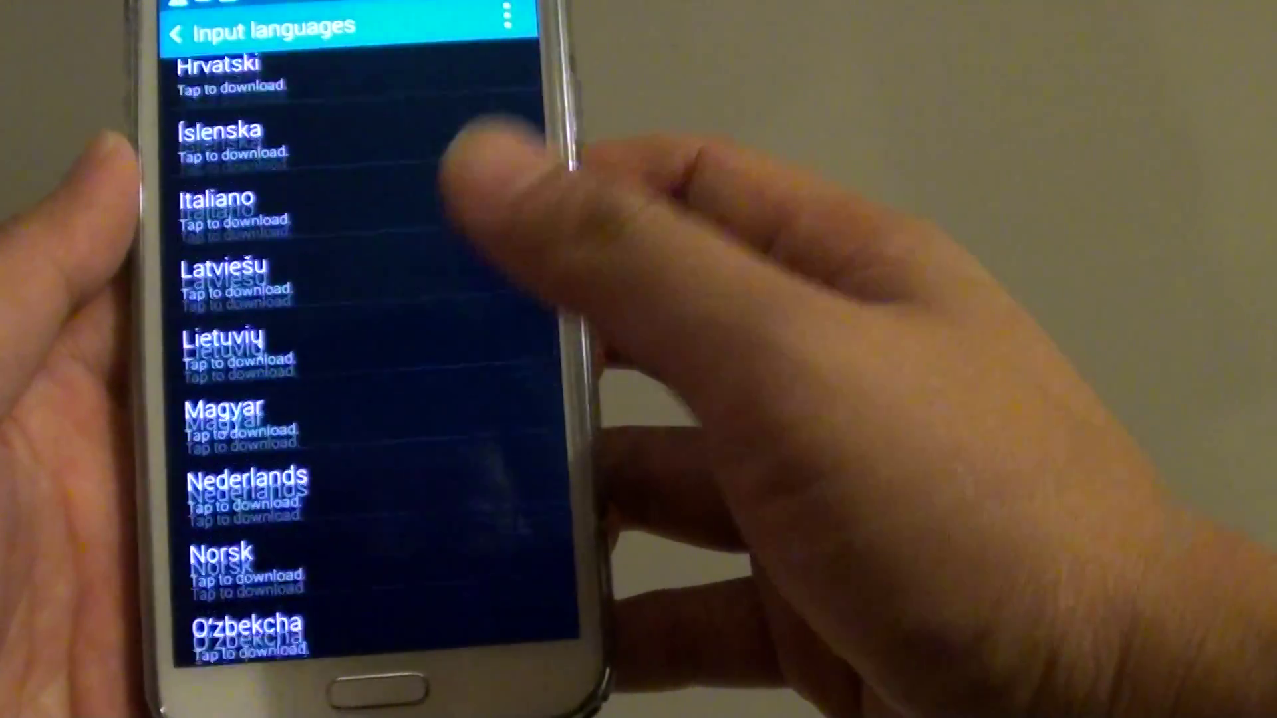
scroll(484, 284, "down", 5)
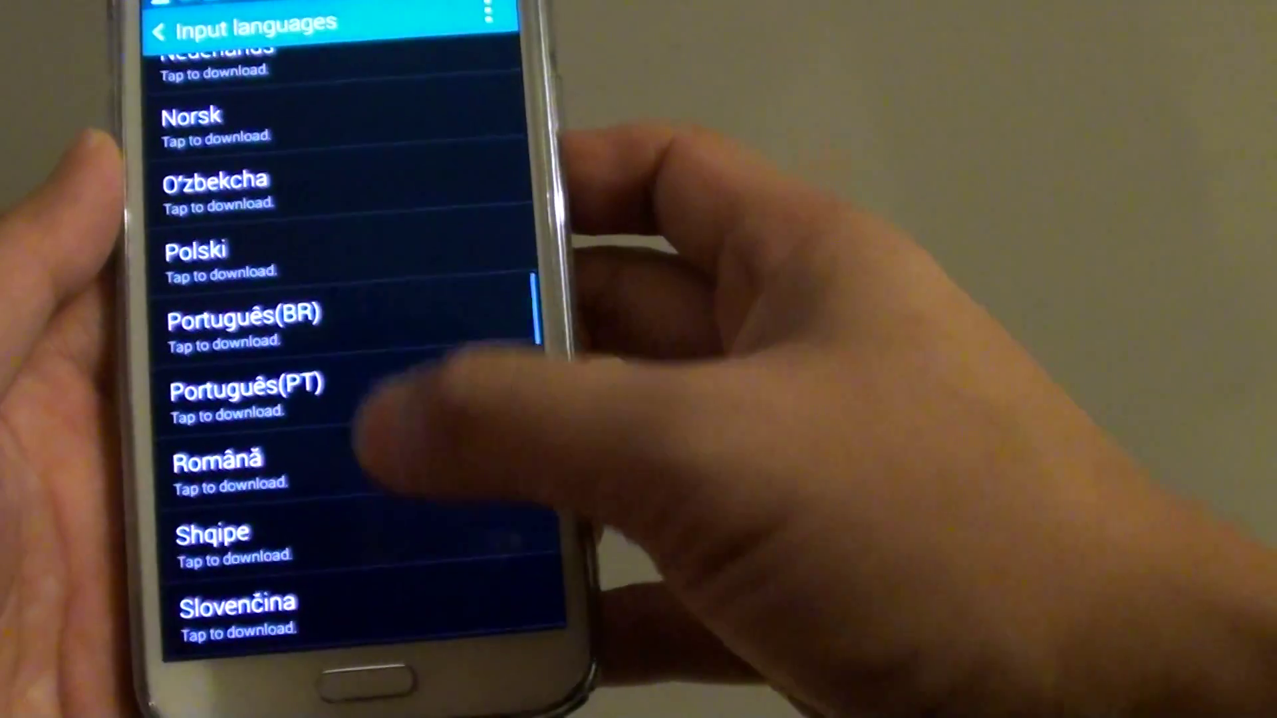
scroll(369, 430, "down", 5)
scroll(409, 400, "down", 3)
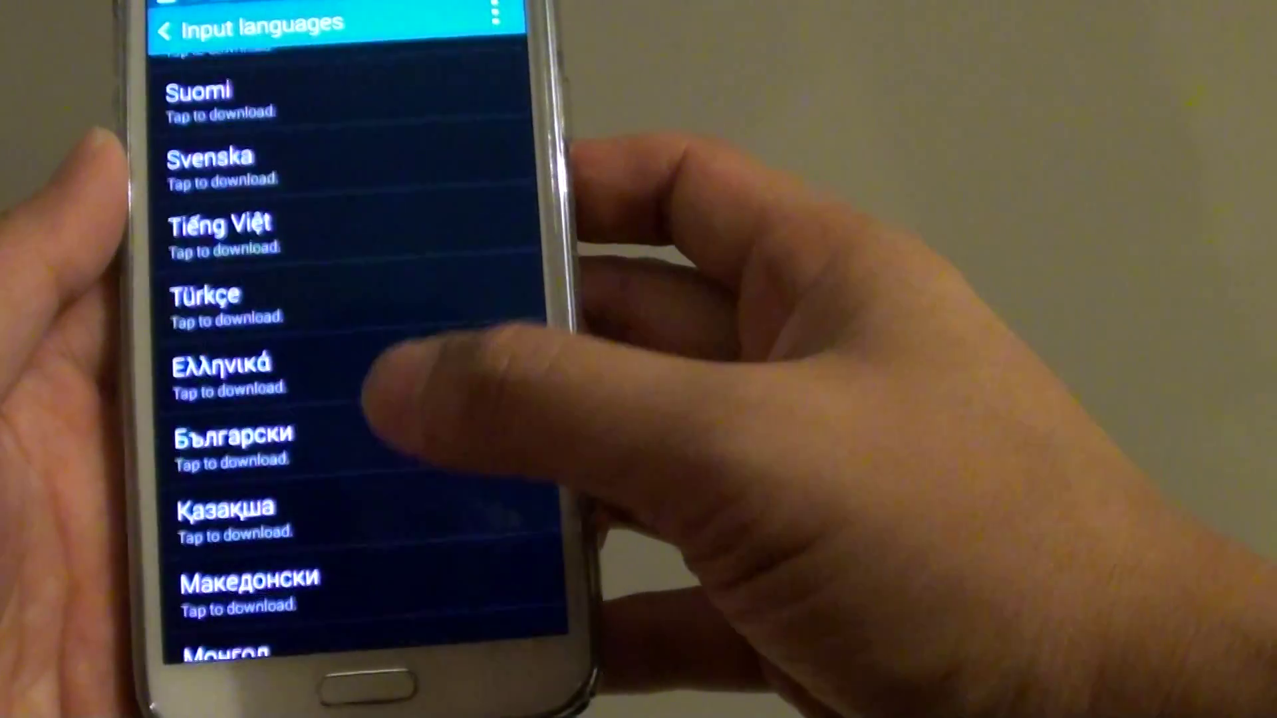
scroll(430, 369, "down", 3)
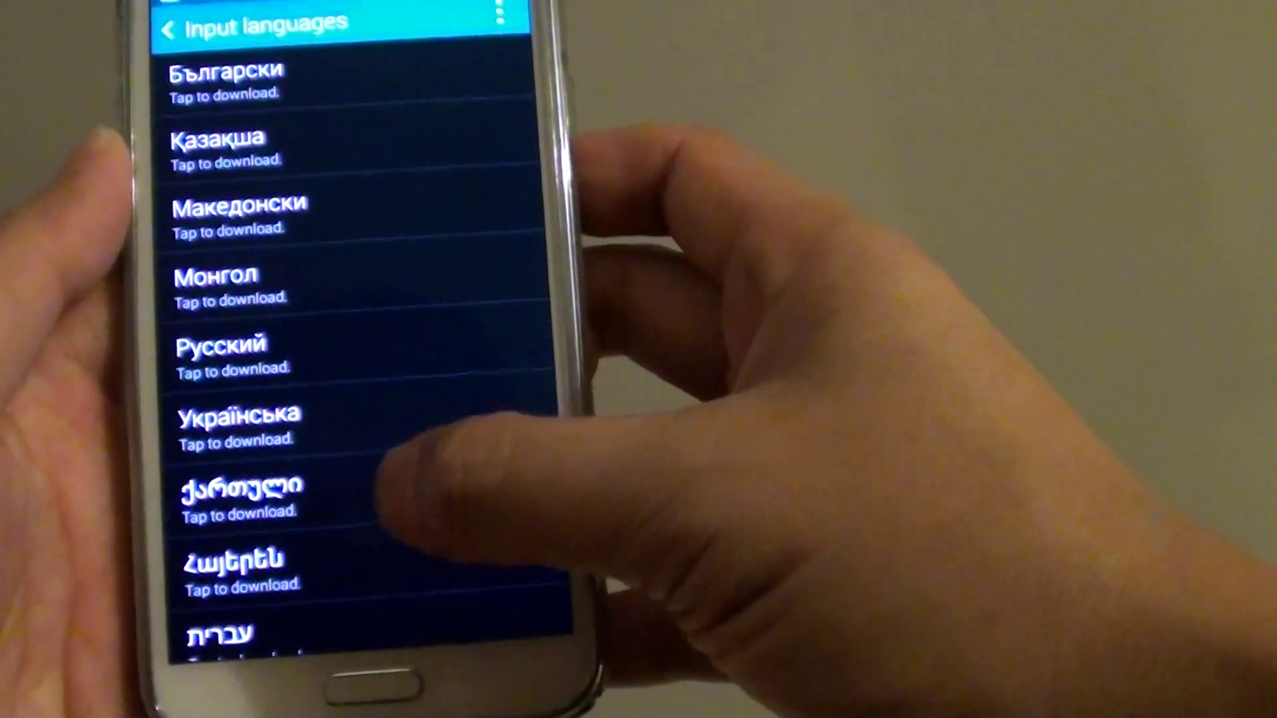
scroll(429, 450, "down", 5)
scroll(399, 429, "down", 3)
scroll(459, 200, "down", 2)
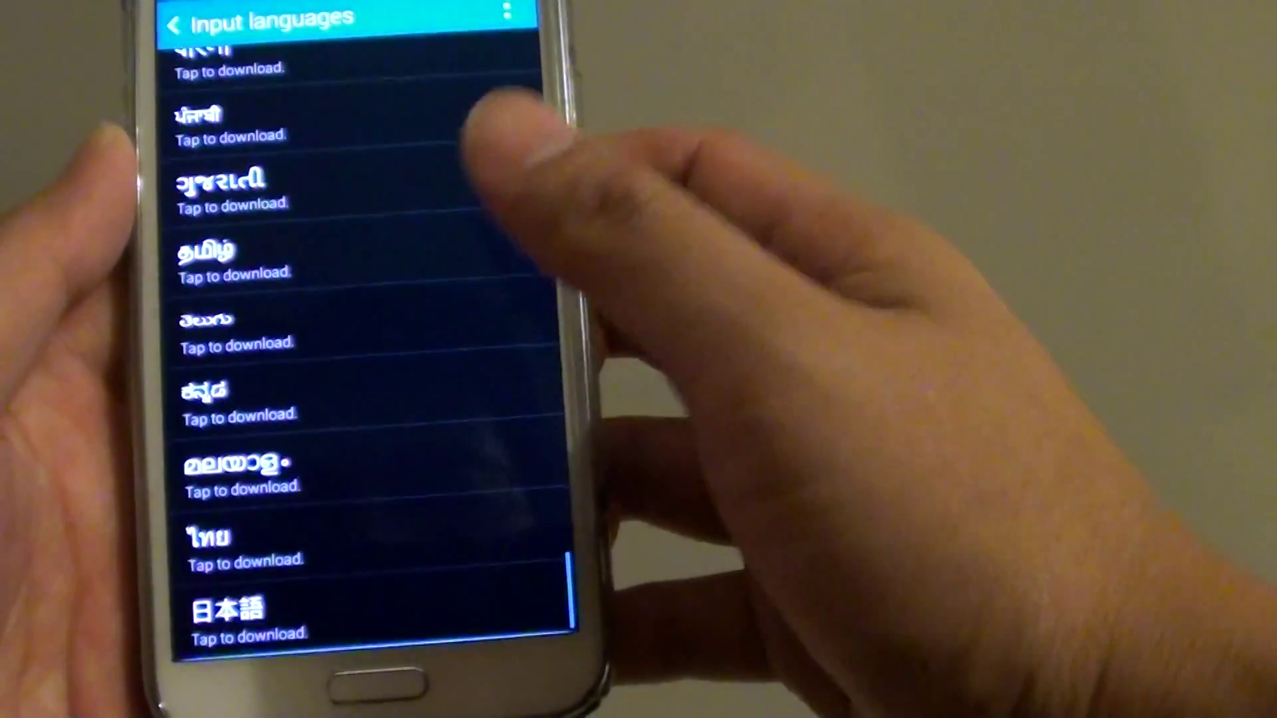
scroll(399, 450, "up", 10)
scroll(429, 419, "up", 6)
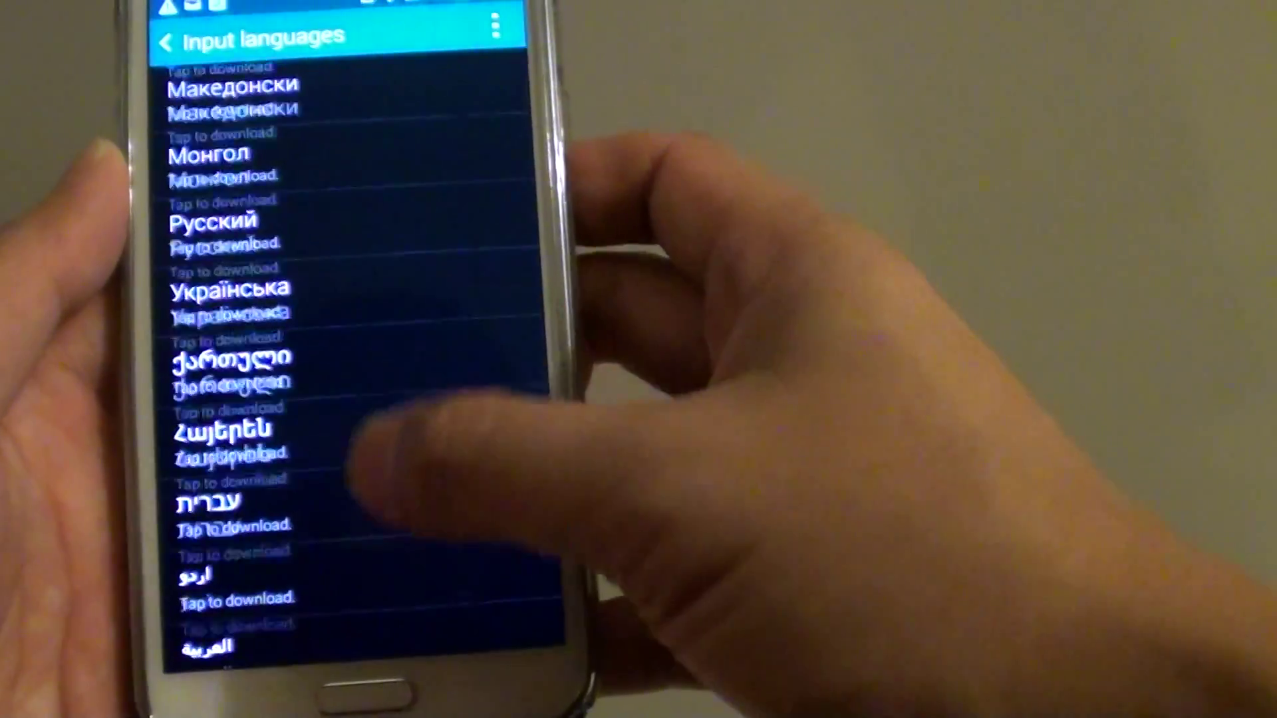
scroll(430, 449, "down", 2)
scroll(429, 450, "up", 4)
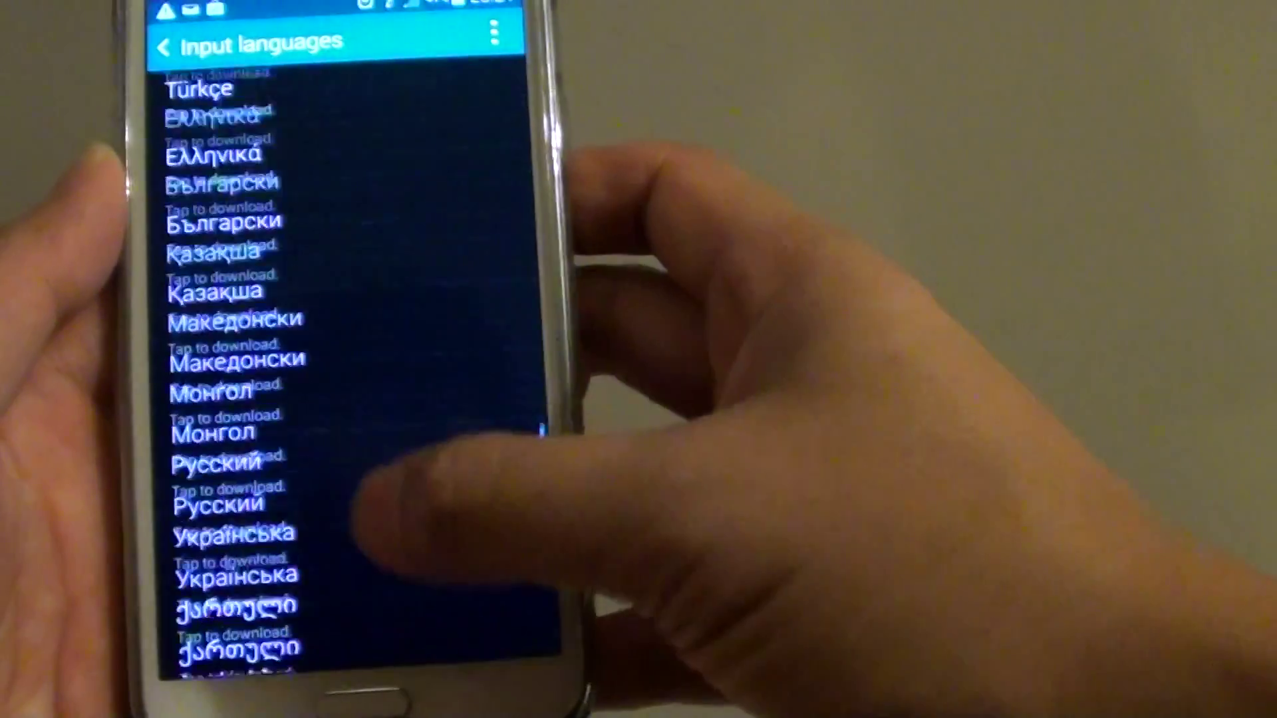
scroll(429, 449, "up", 3)
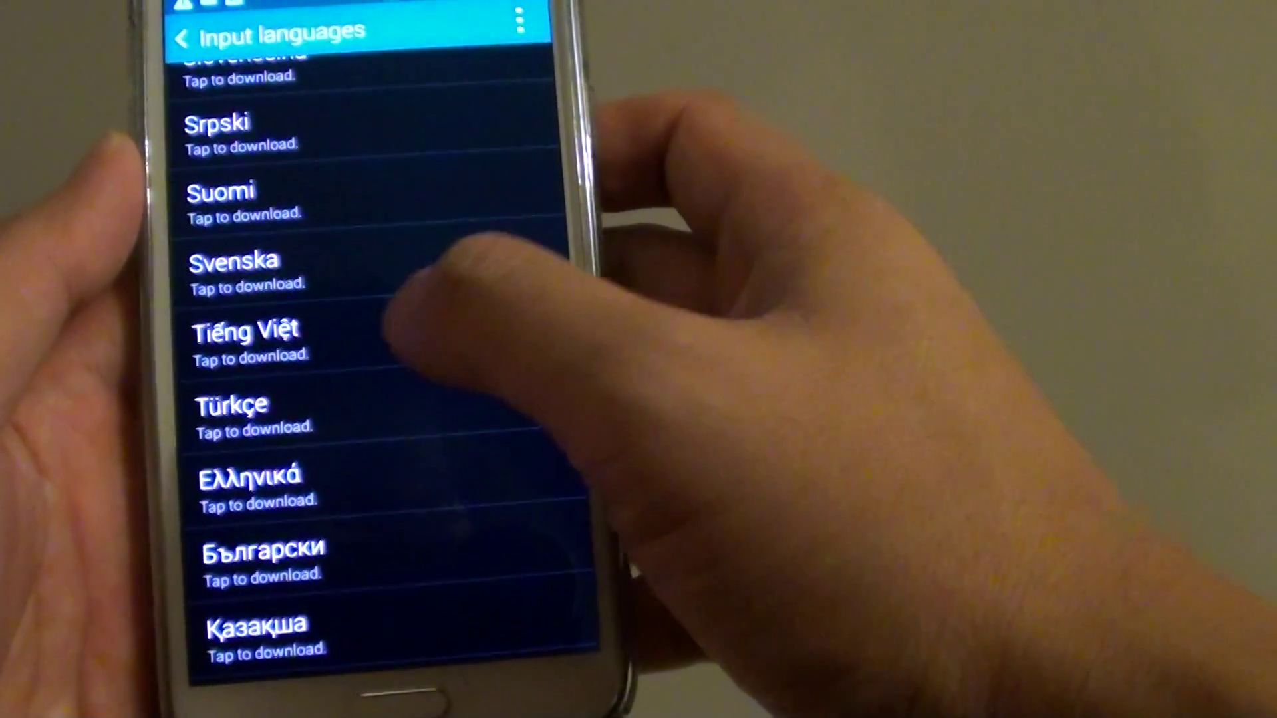
Step: Download Tiếng Việt from Available languages and wait for the Downloaded notice
left_click(375, 335)
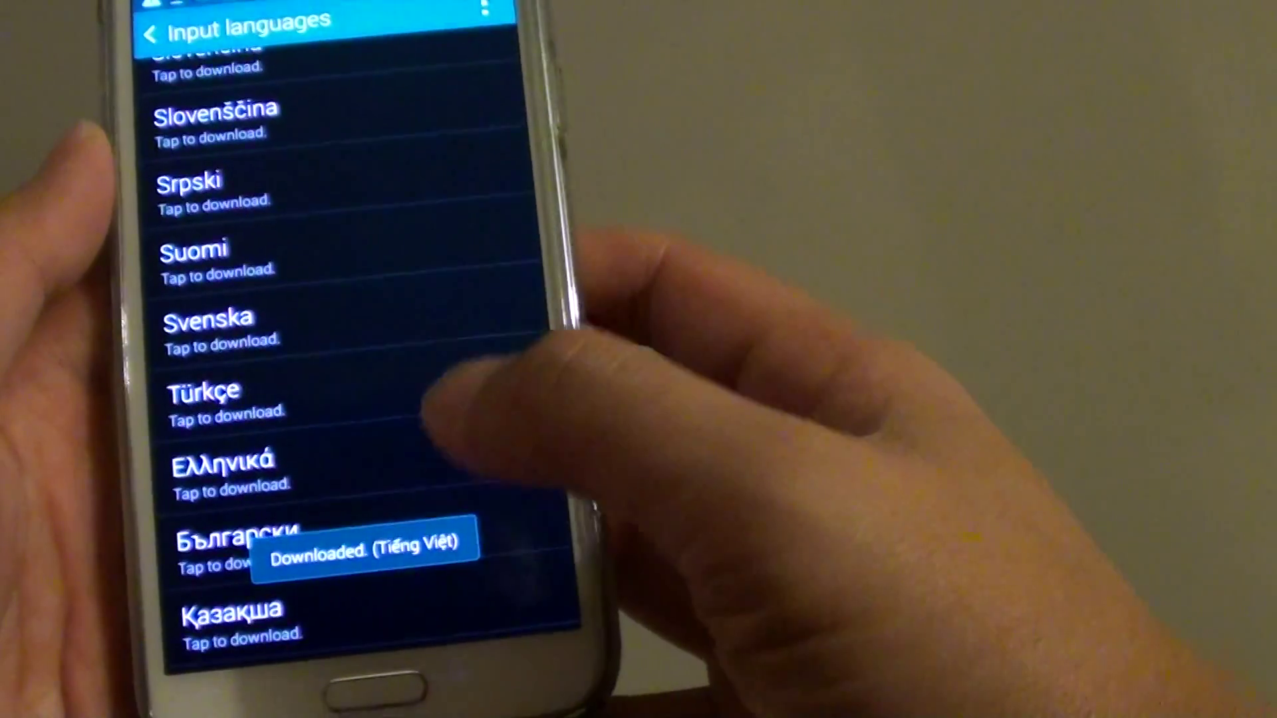
scroll(399, 399, "up", 2)
scroll(399, 400, "up", 5)
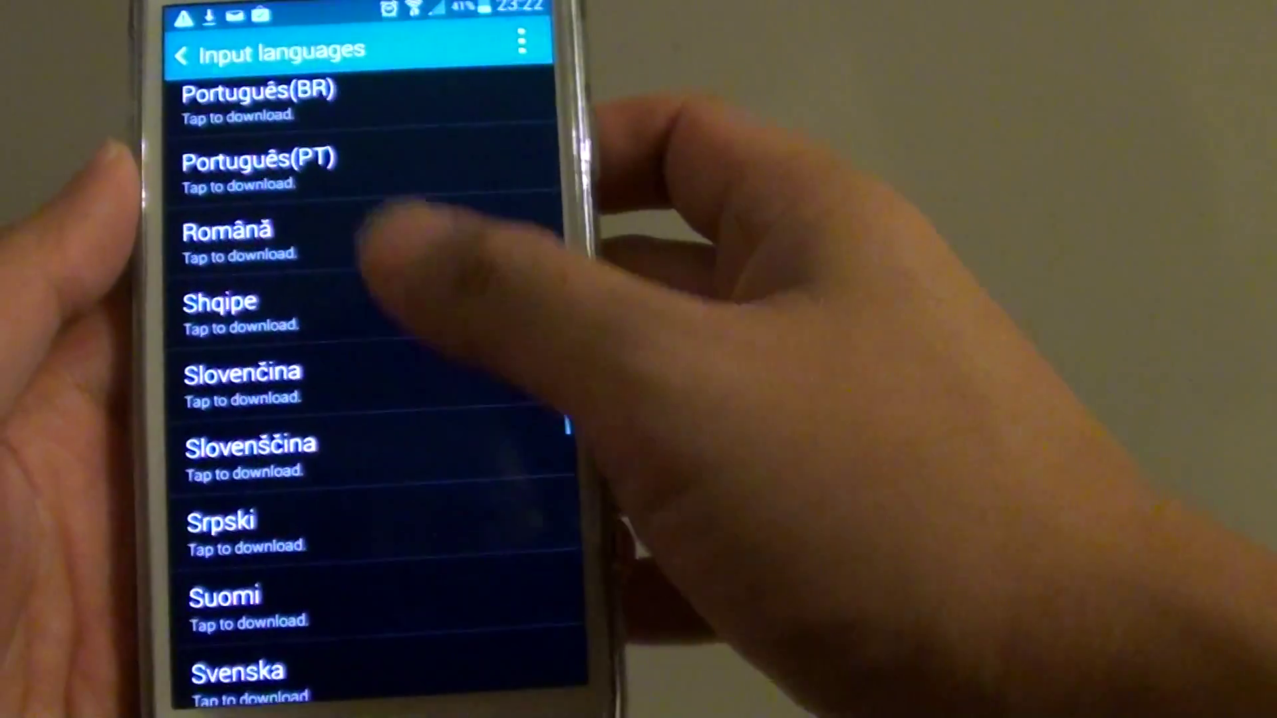
scroll(400, 400, "up", 15)
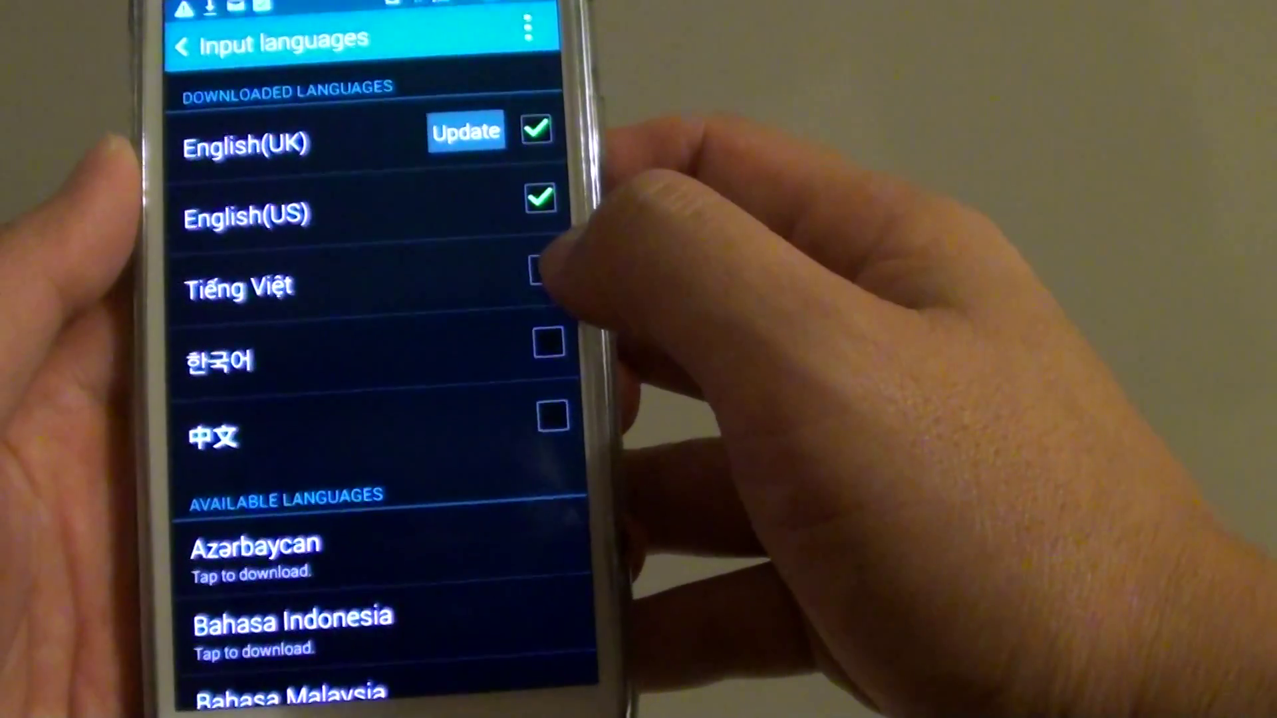
Step: Tick Tiếng Việt under Downloaded languages, then bring up the recent apps
left_click(546, 282)
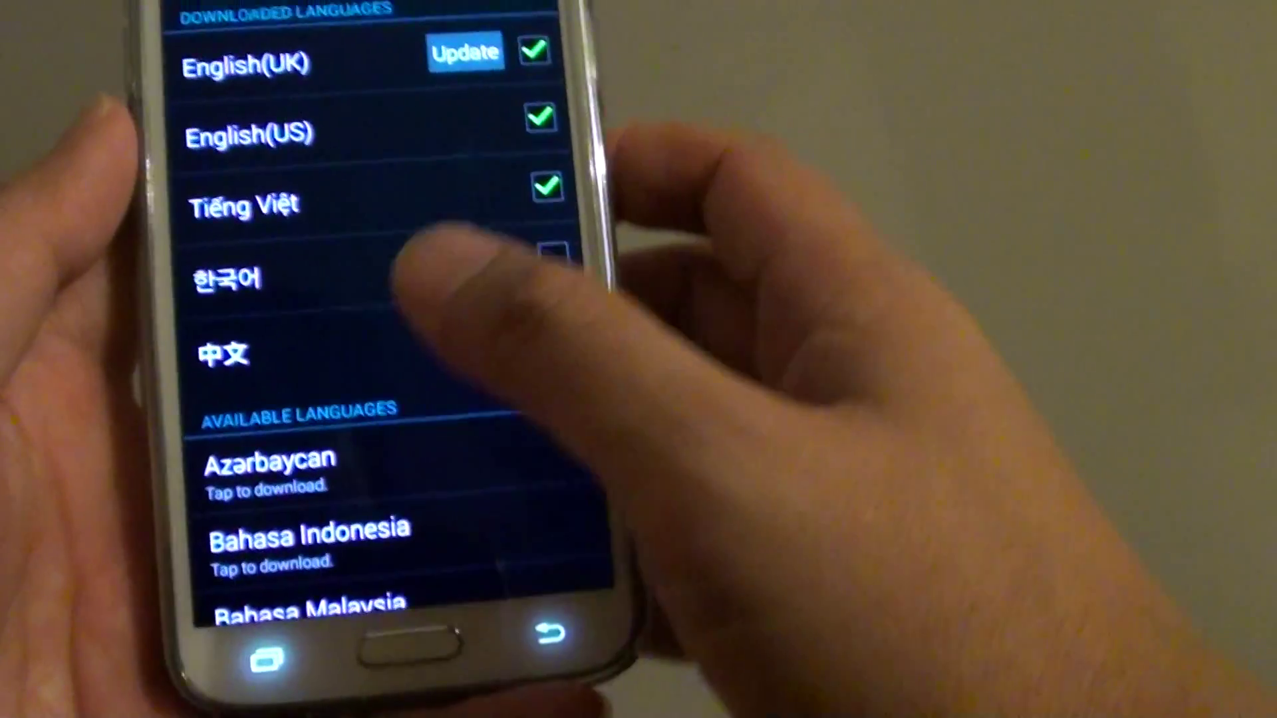
left_click(228, 649)
Step: Return to the new message in Messages, show the keyboard, and preview language switching
left_click(459, 160)
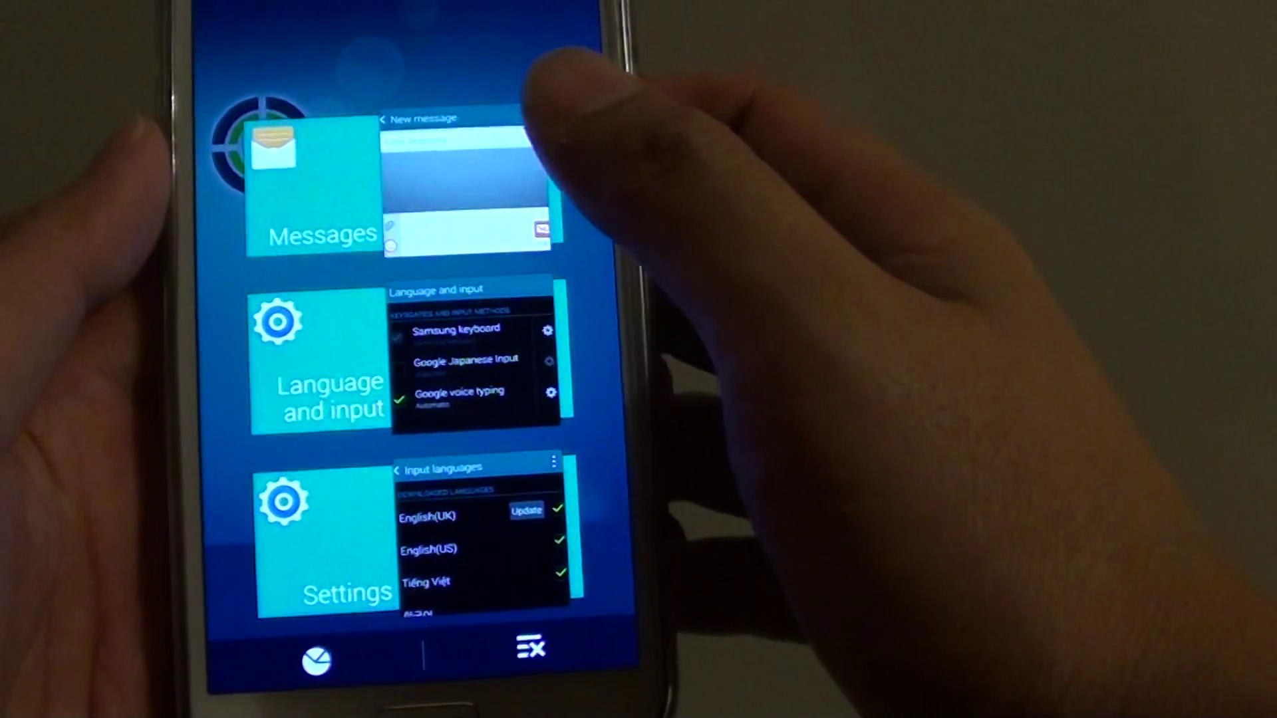
left_click(379, 230)
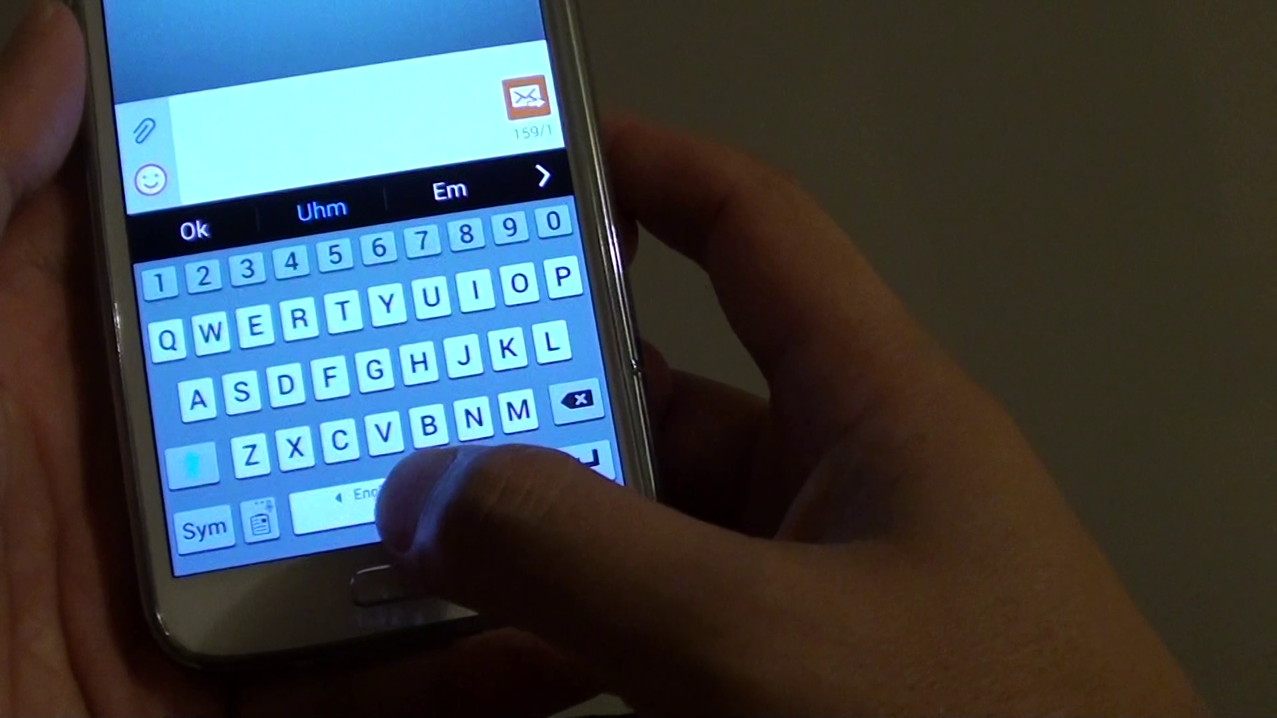
mouse_move(400, 494)
left_mouse_down()
mouse_move(344, 514)
mouse_move(364, 509)
left_mouse_up()
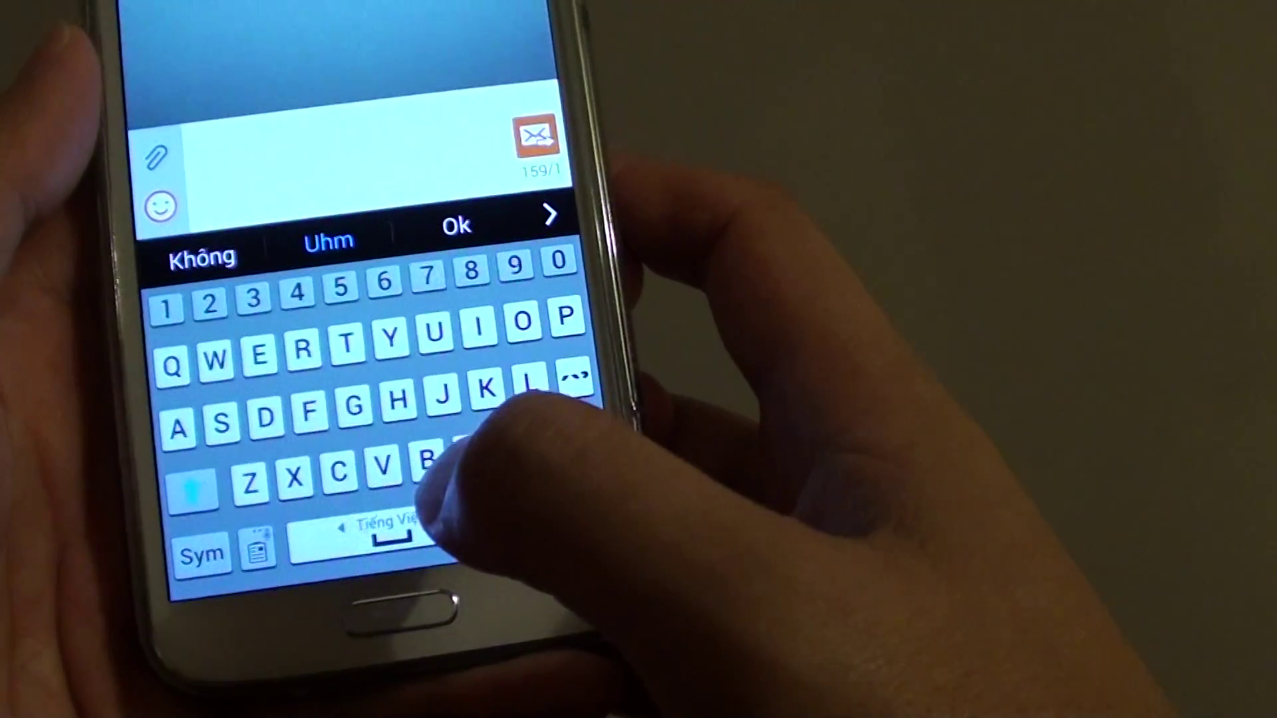
left_click_drag(399, 530, 419, 529)
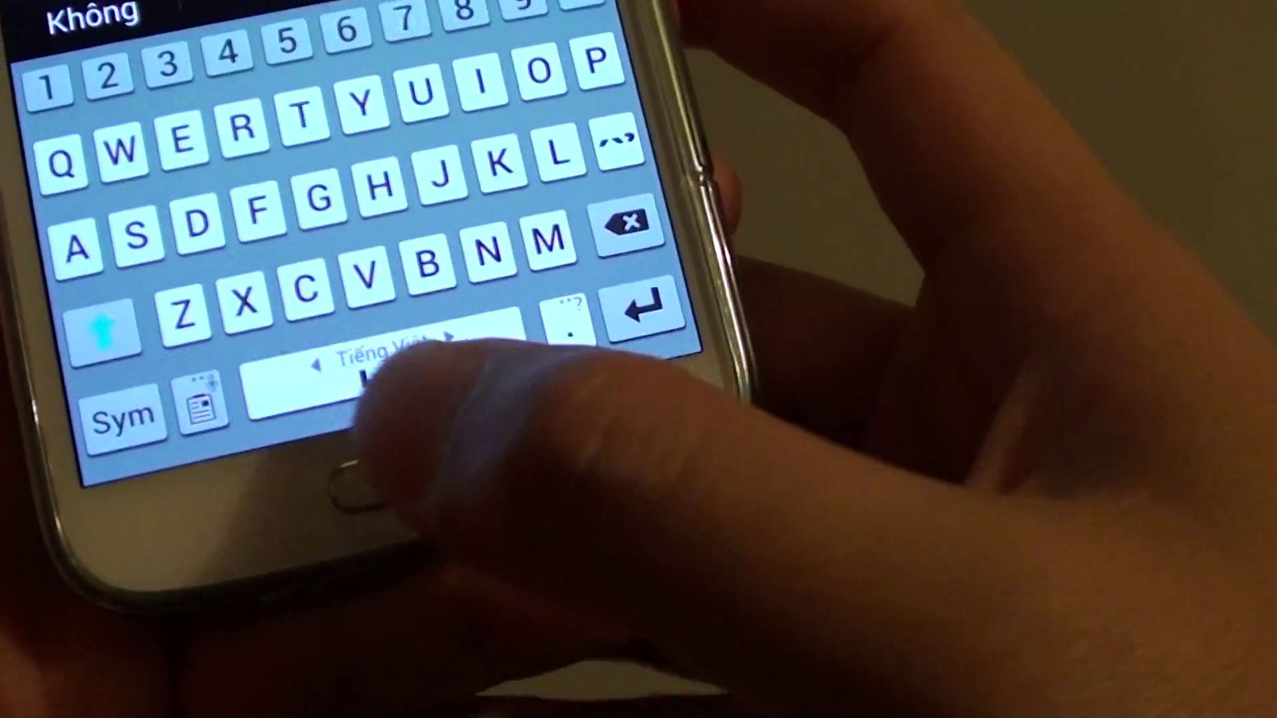
Step: Swipe the space bar through English(UK), English(US) and Tiếng Việt, ending on Tiếng Việt
left_click_drag(340, 380, 439, 379)
left_click_drag(359, 369, 459, 370)
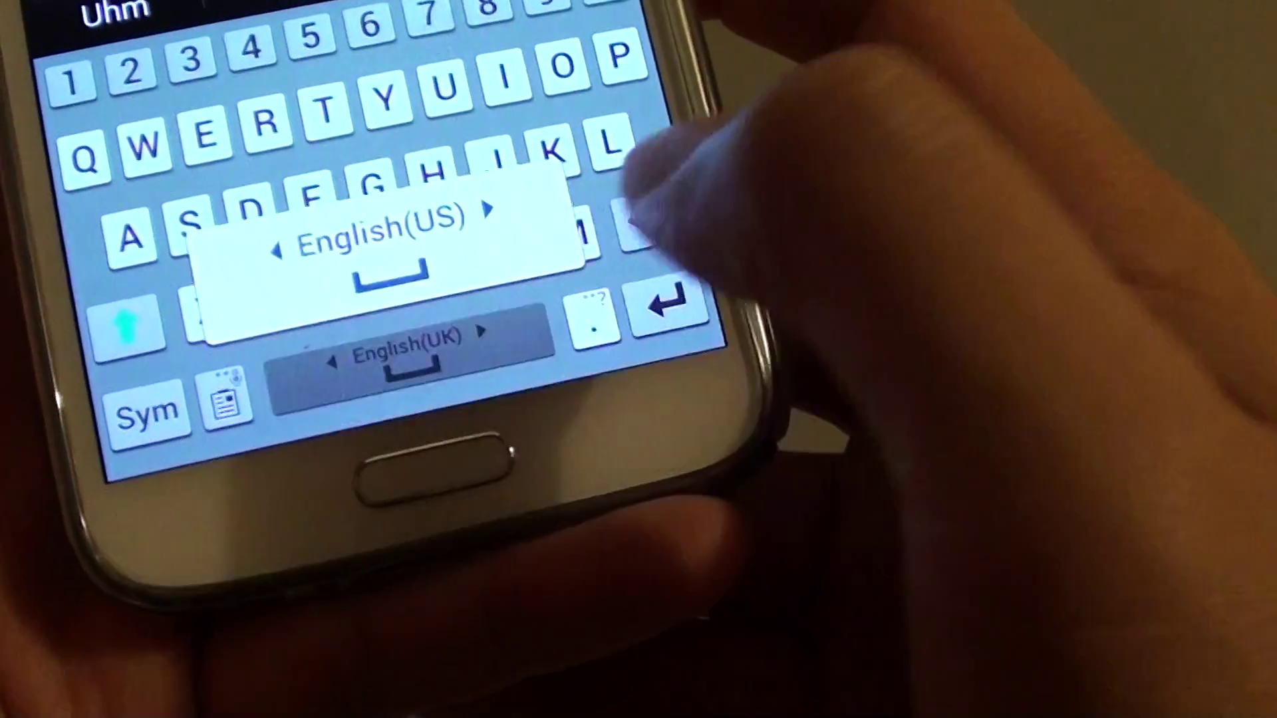
left_click_drag(359, 360, 459, 360)
left_click_drag(359, 389, 459, 380)
left_click_drag(360, 399, 459, 400)
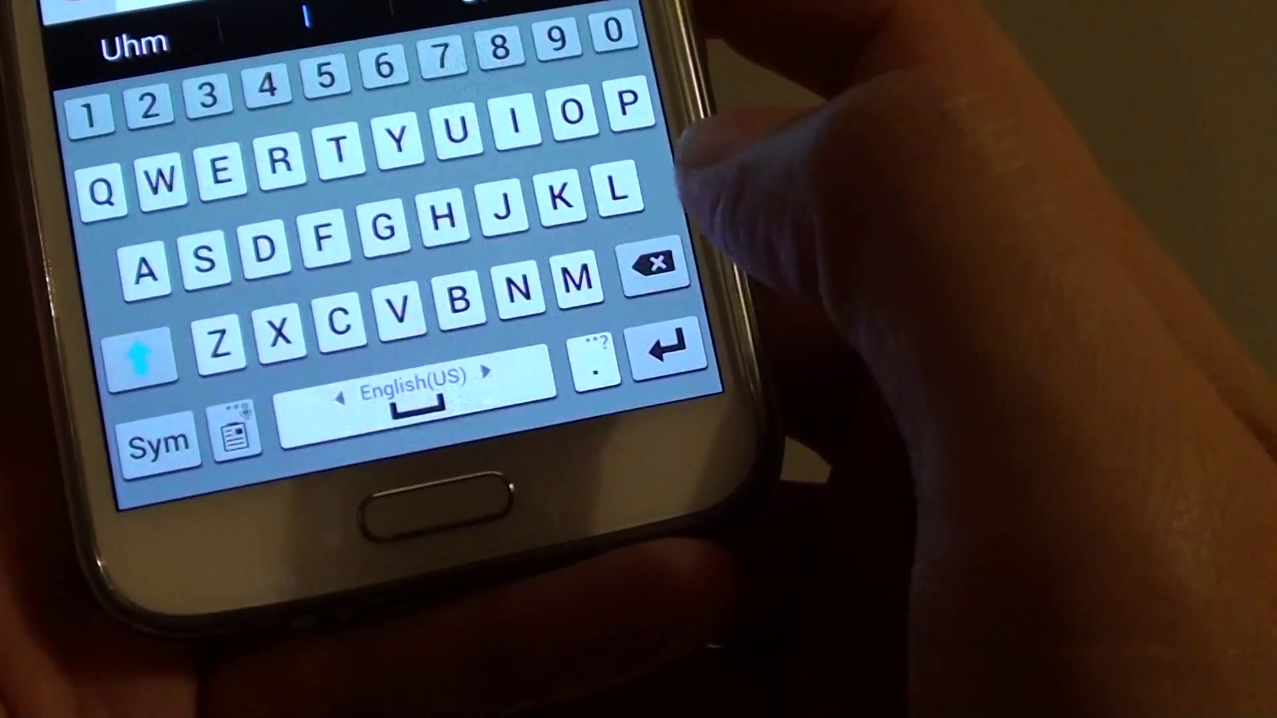
left_click_drag(359, 400, 459, 399)
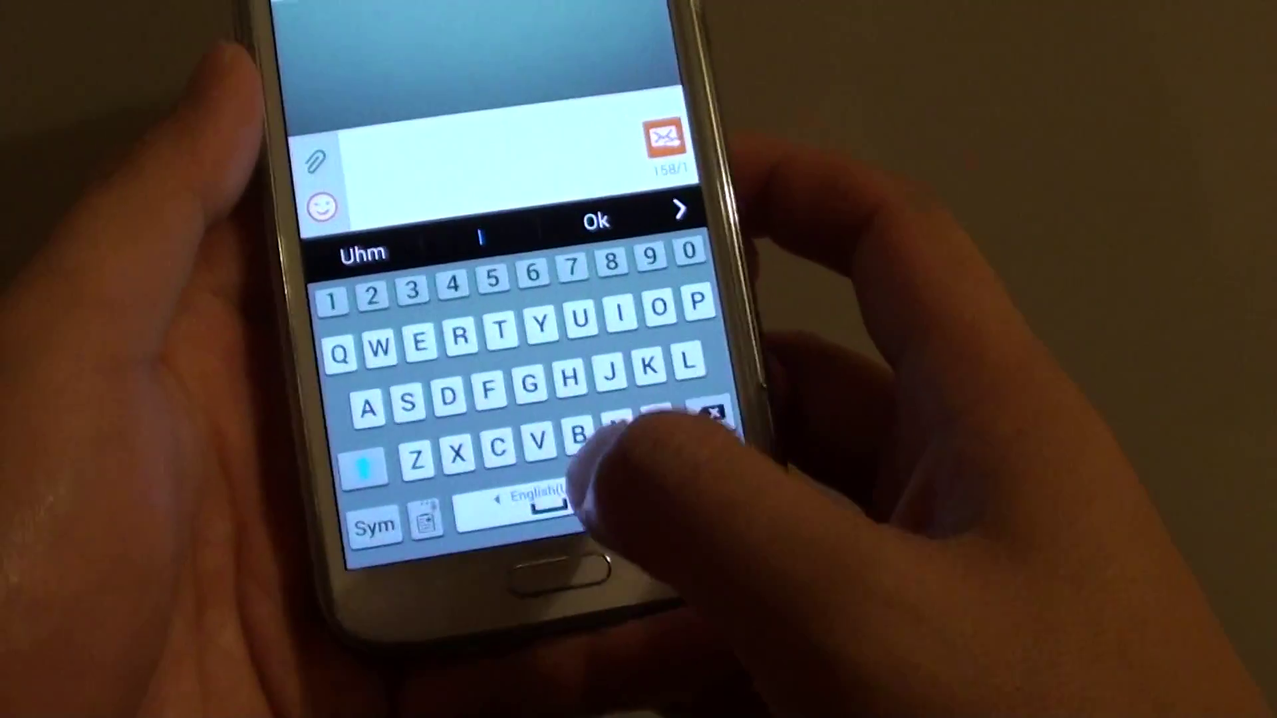
left_click_drag(419, 487, 519, 487)
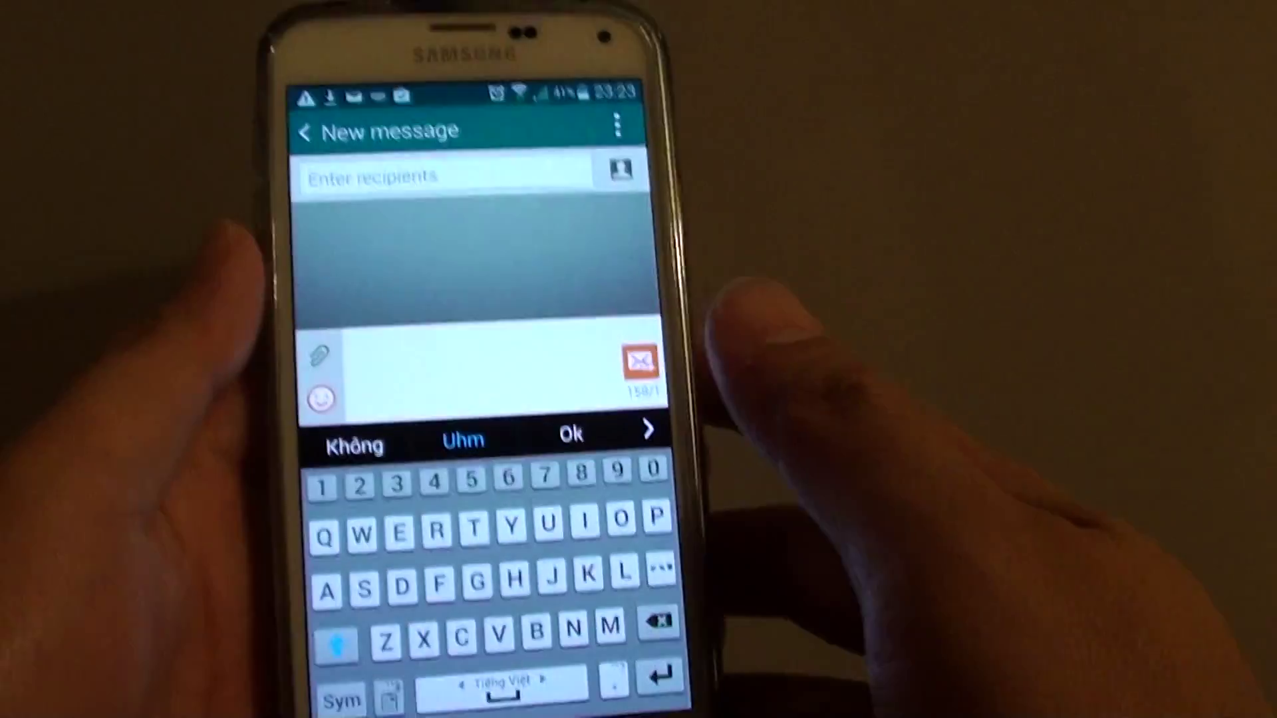